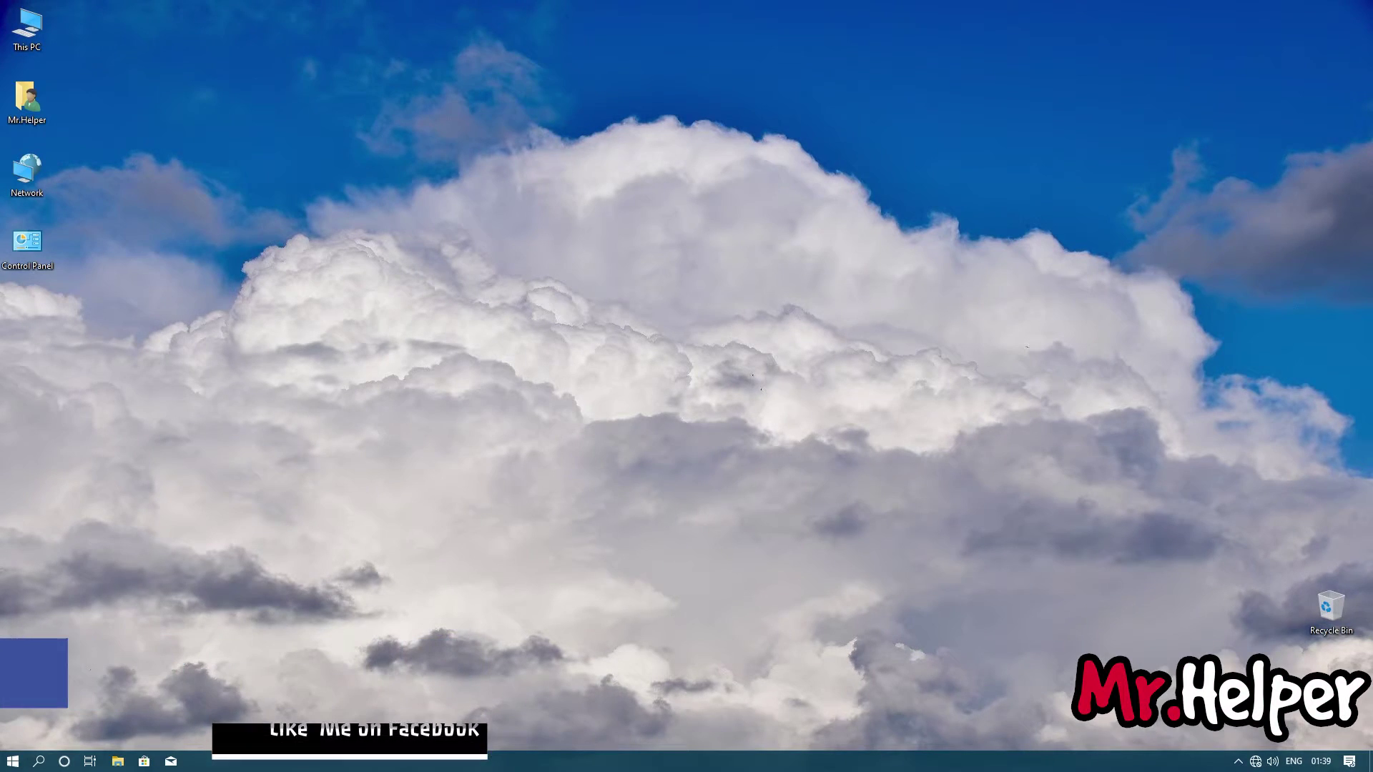
Go from This PC through Local Disk (C:) and Programs Files into Mafia, selecting savegame
double_click(29, 21)
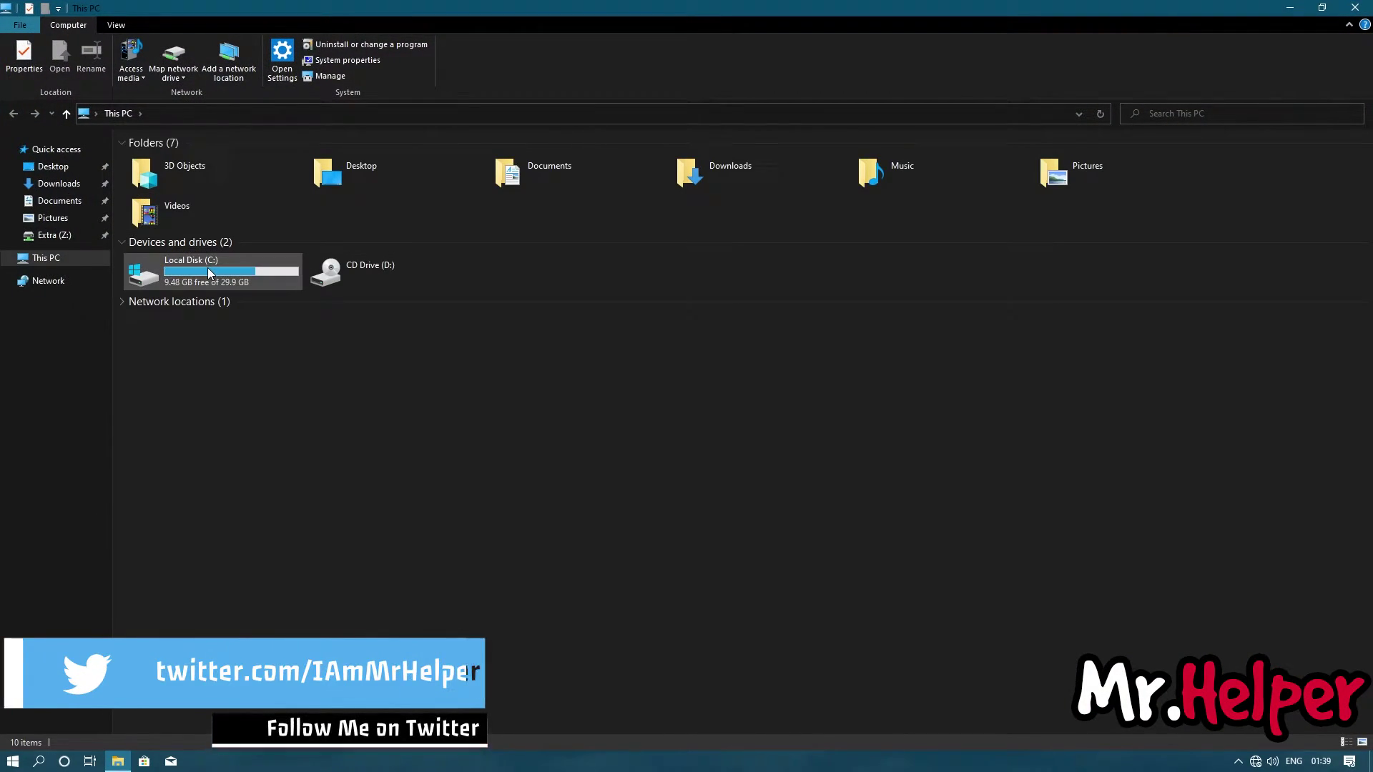
left_click(208, 274)
double_click(209, 274)
double_click(917, 226)
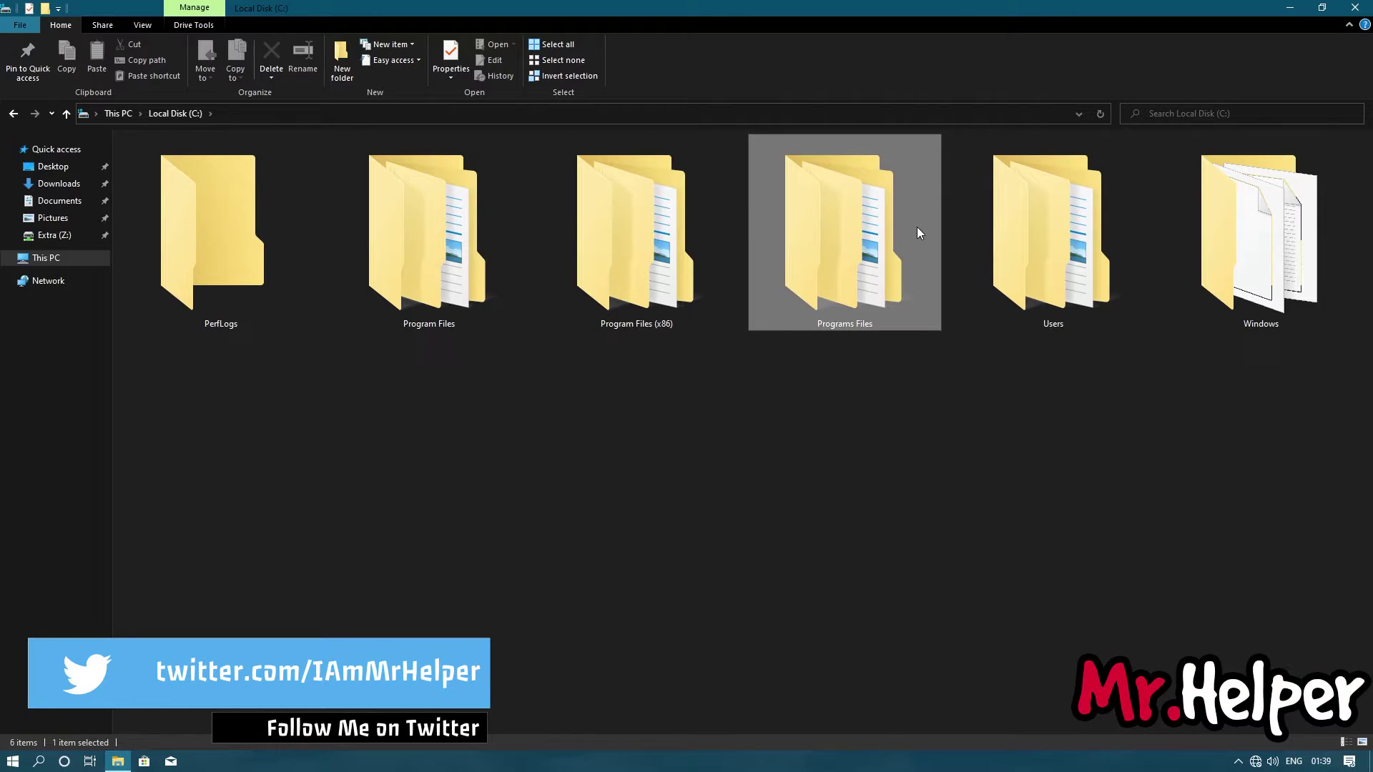
double_click(221, 231)
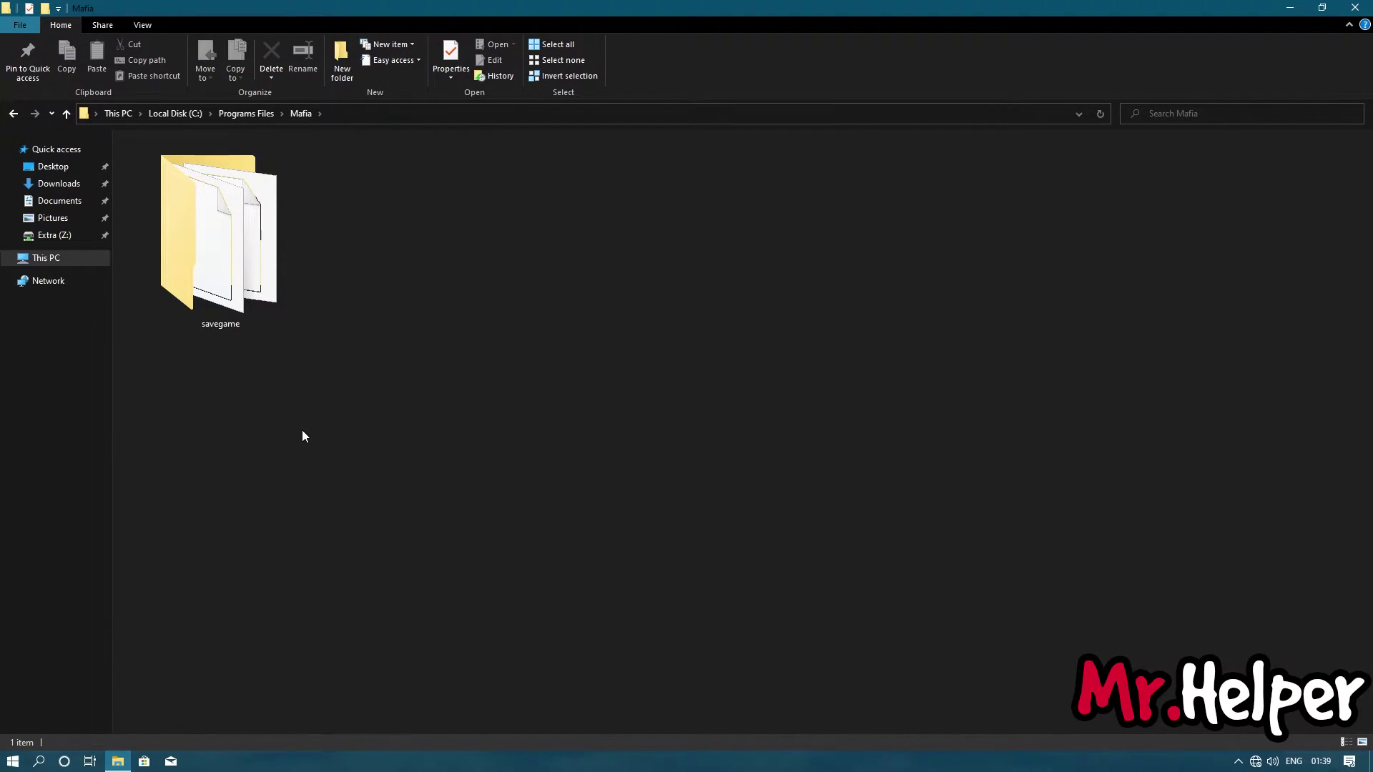
left_click(220, 242)
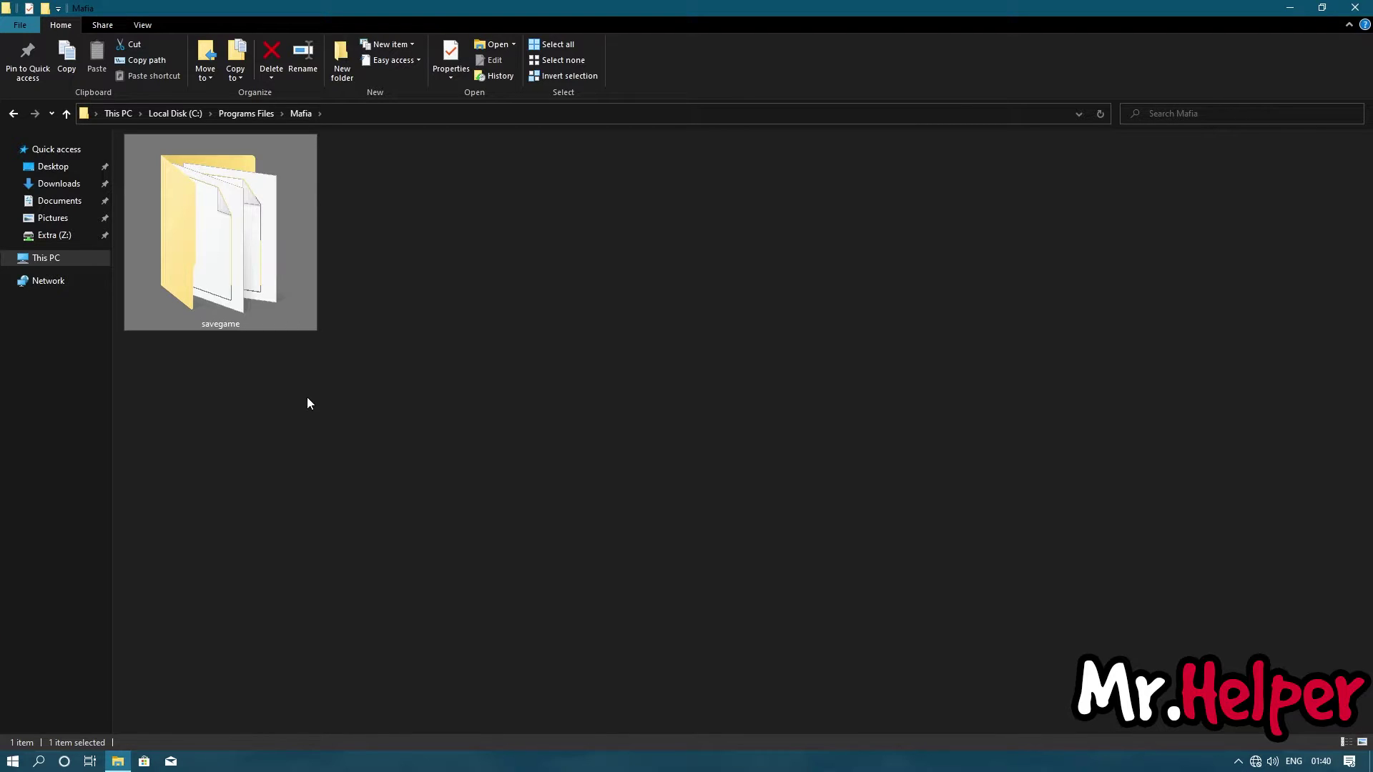
Open the savegame folder and select mafia000.570, mafia000.sav and mrtimes.sav together
double_click(218, 307)
left_click_drag(906, 584, 338, 312)
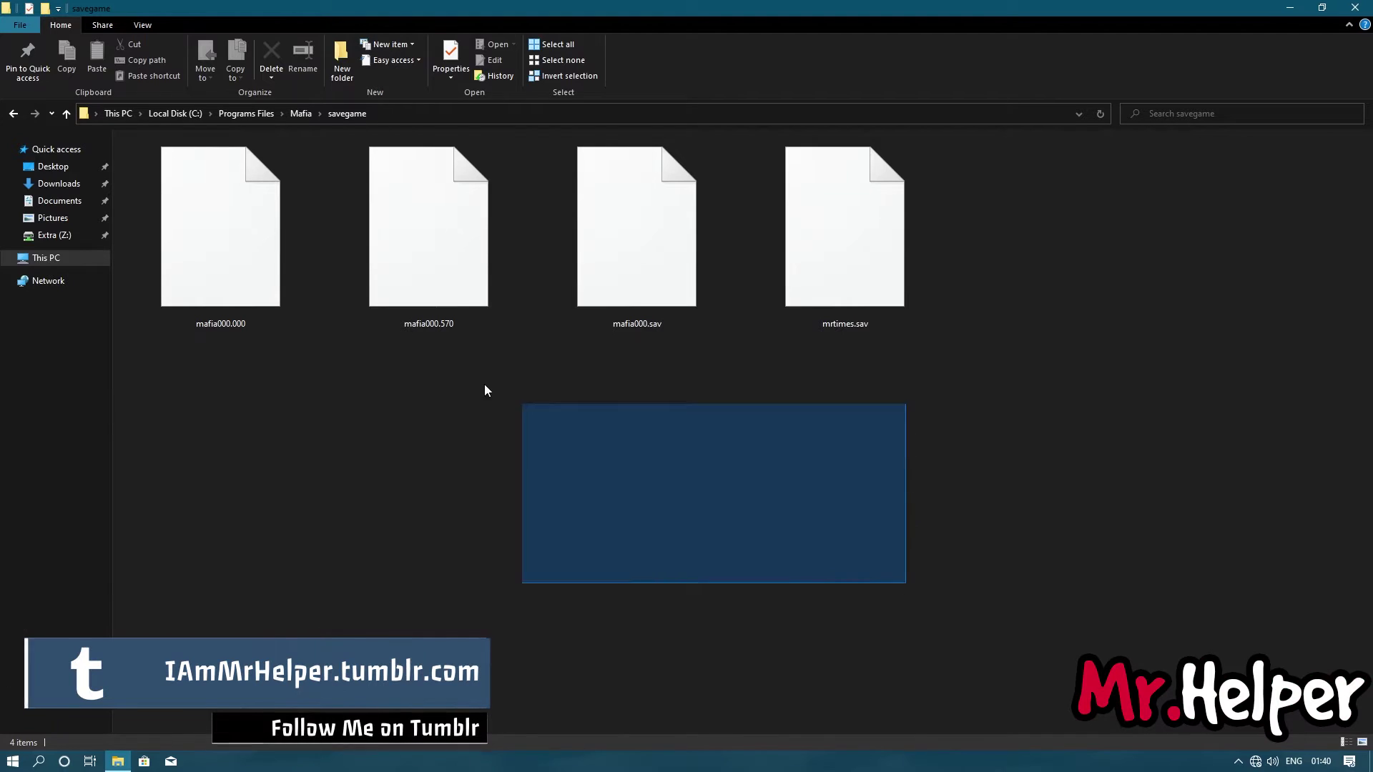